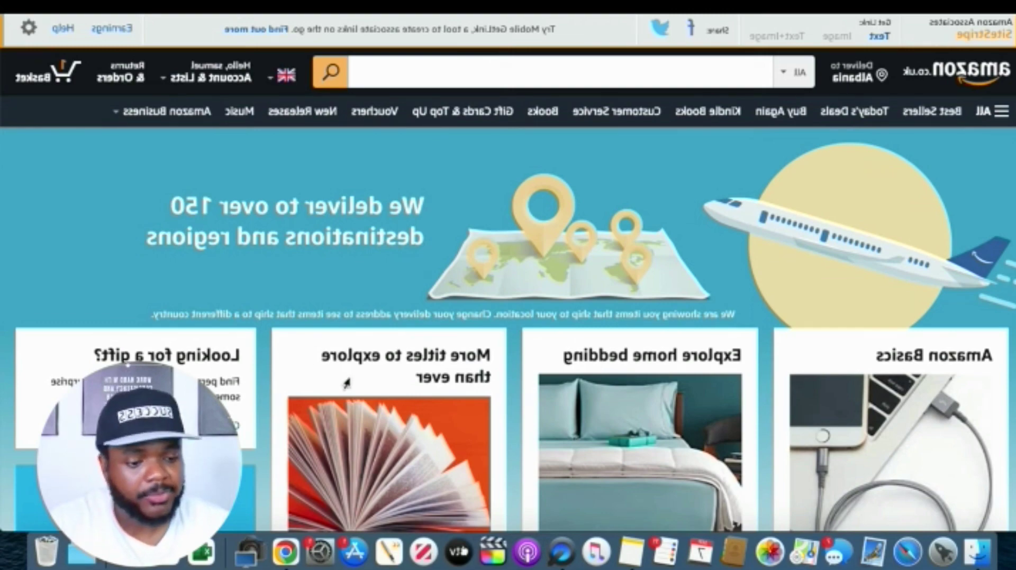
- Scroll down the Amazon page to the footer with the Become an Affiliate link
scroll(409, 253, "down", 20)
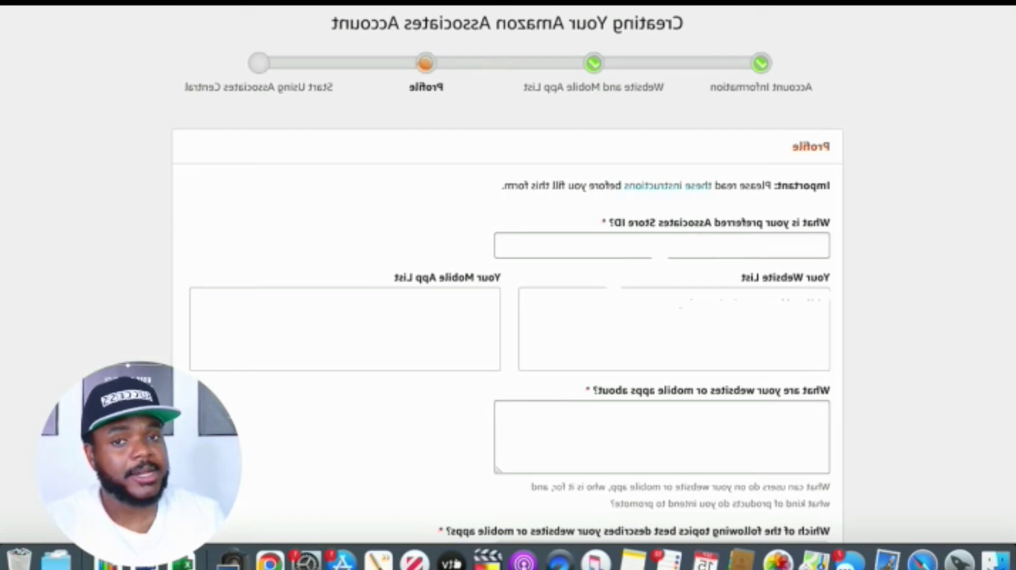
- Enter the preferred Store ID and describe the YouTube channel on making money online
type("successwithsam")
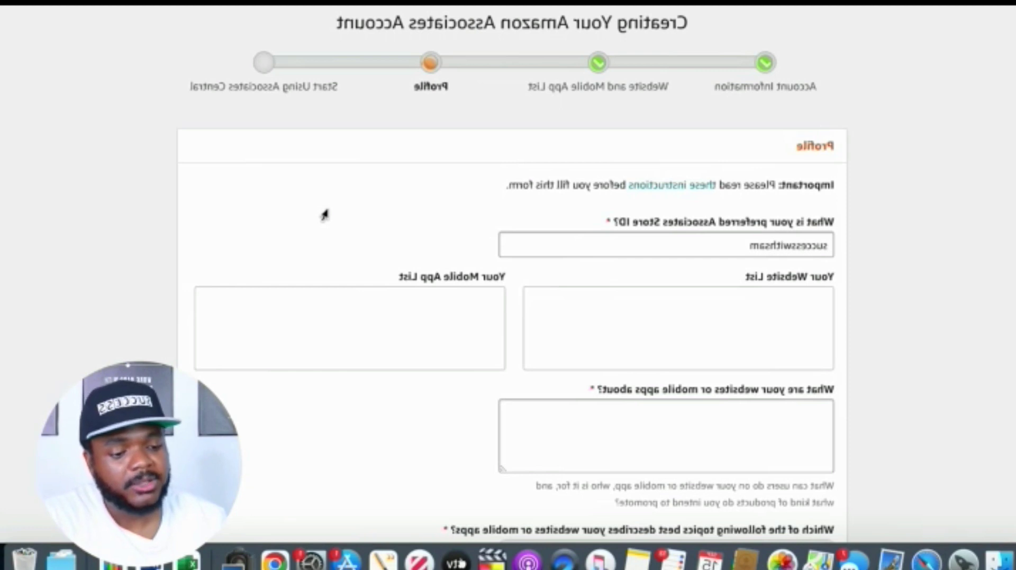
double_click(741, 247)
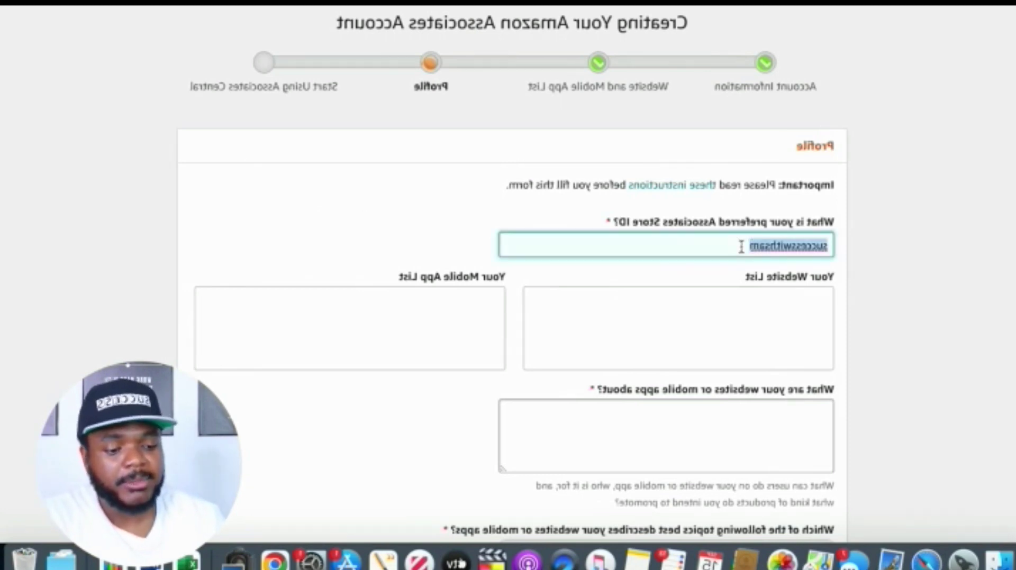
key("BackSpace")
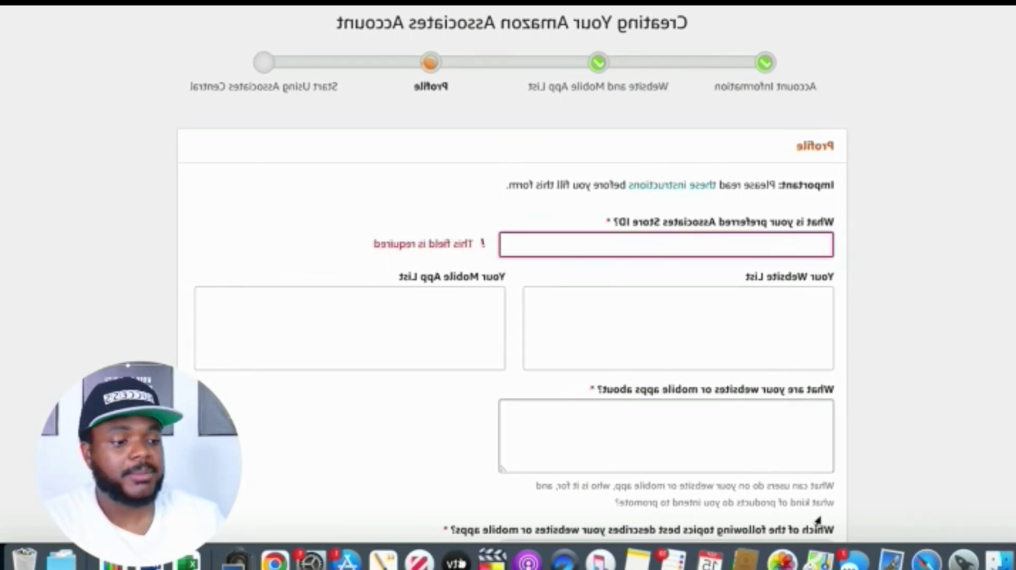
type("successw")
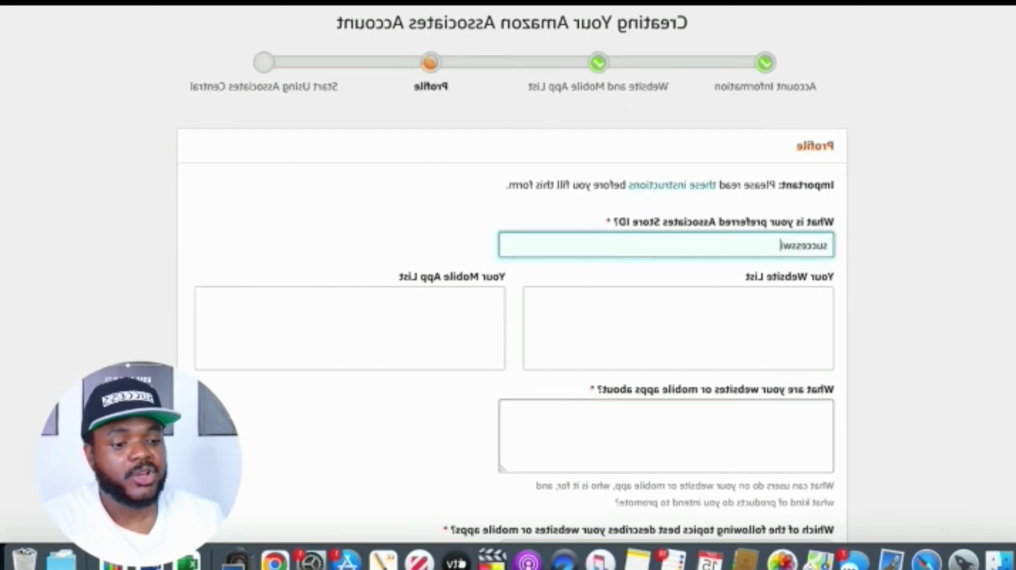
type("ithsam")
left_click(333, 167)
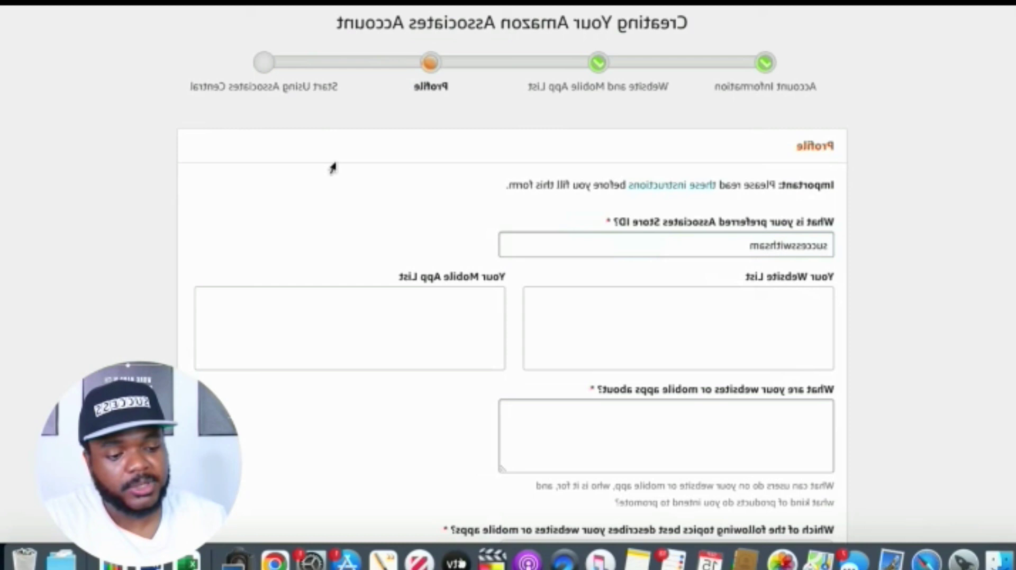
left_click(635, 434)
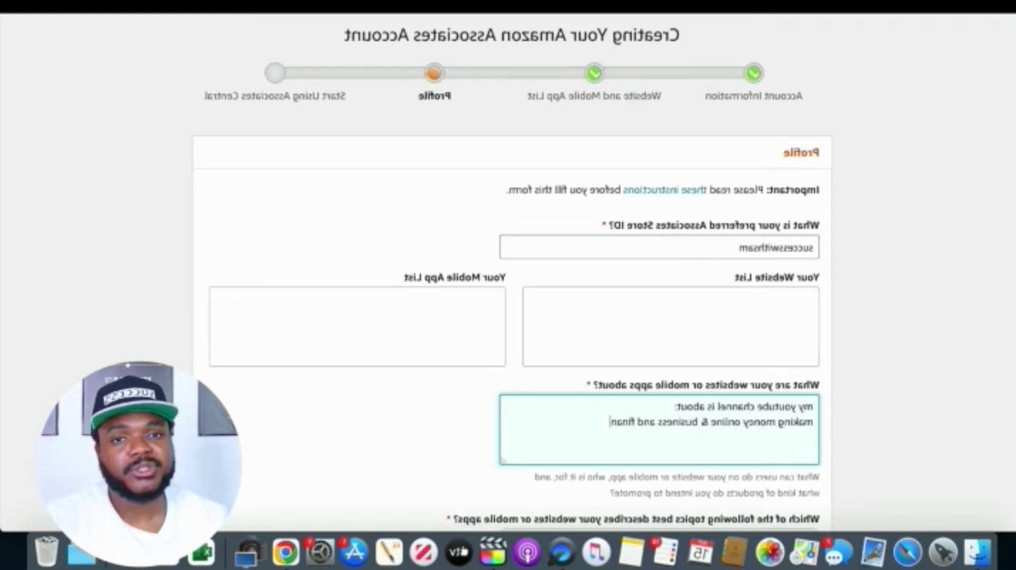
type("I currently have 100 su")
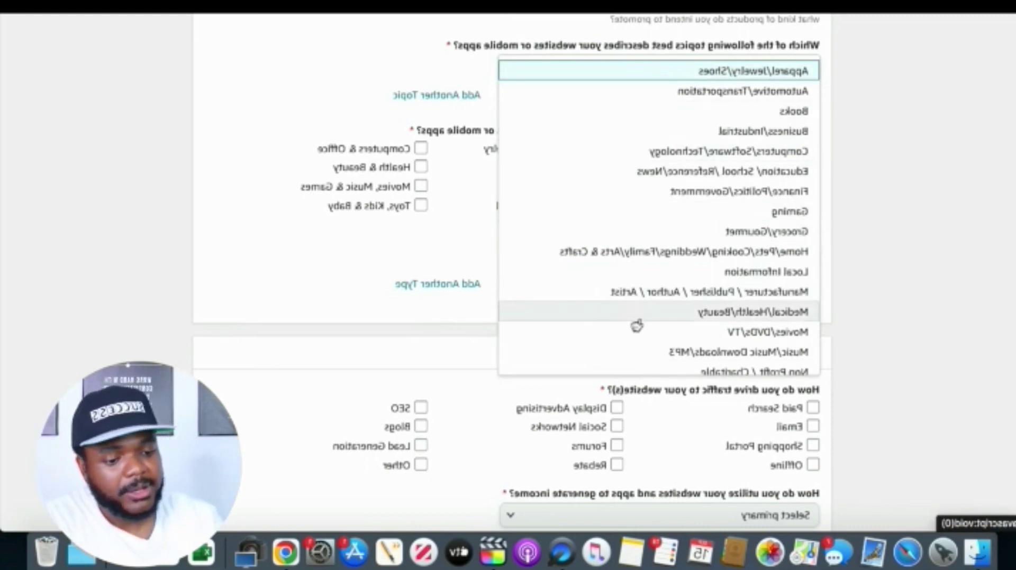
- Dismiss the topic list and tick Electronics and Sports & Outdoors as item types
left_click(896, 196)
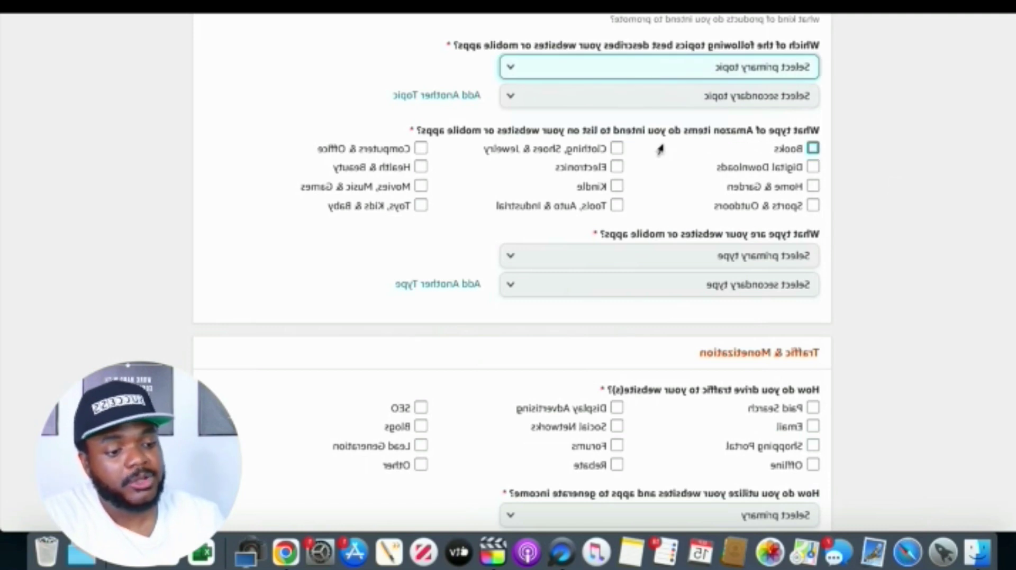
left_click(615, 167)
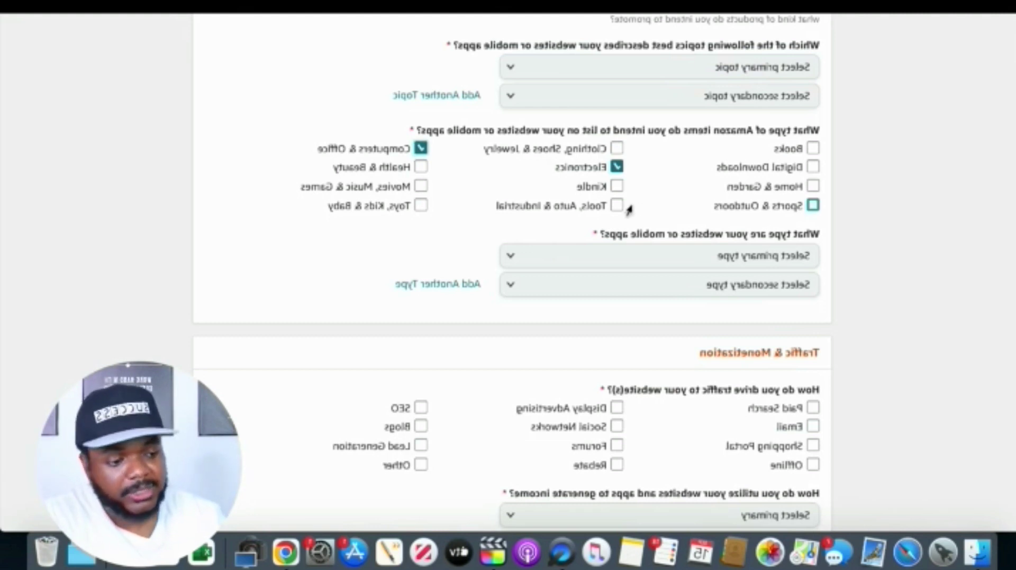
left_click(812, 207)
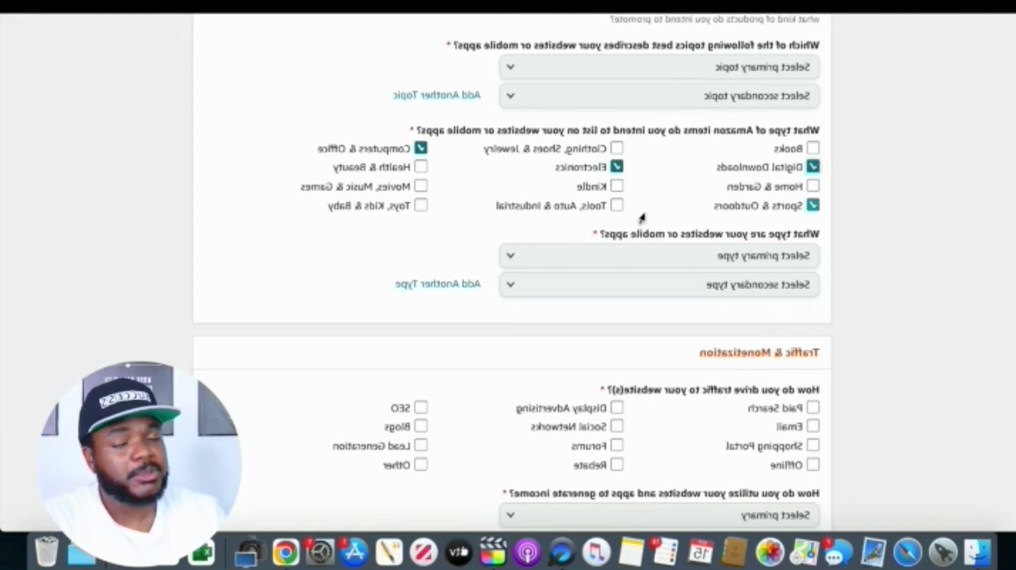
scroll(463, 198, "up", 2)
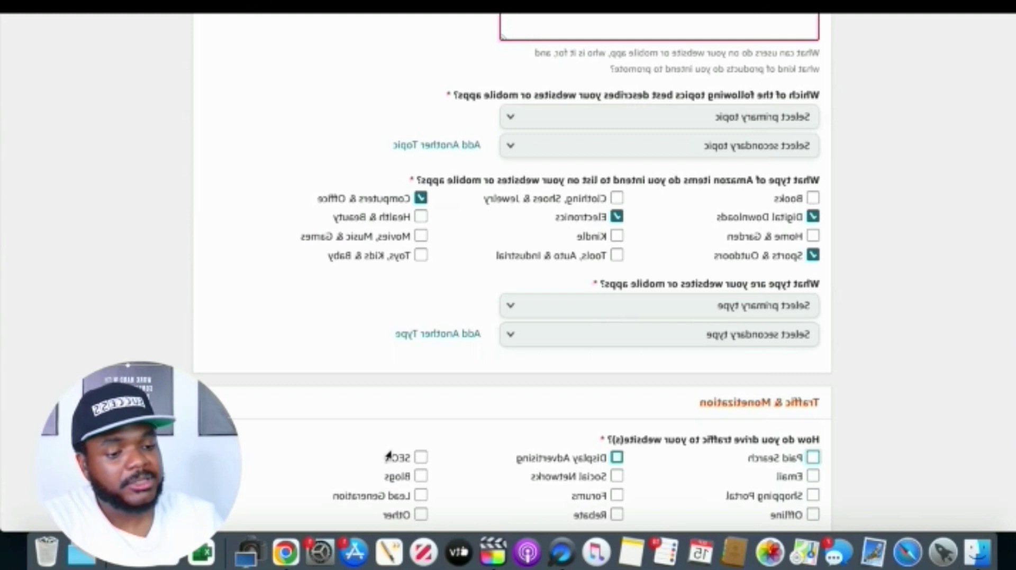
- Mark SEO and Lead Generation as traffic sources, with 5,001 to 50,000 monthly visitors
left_click(420, 457)
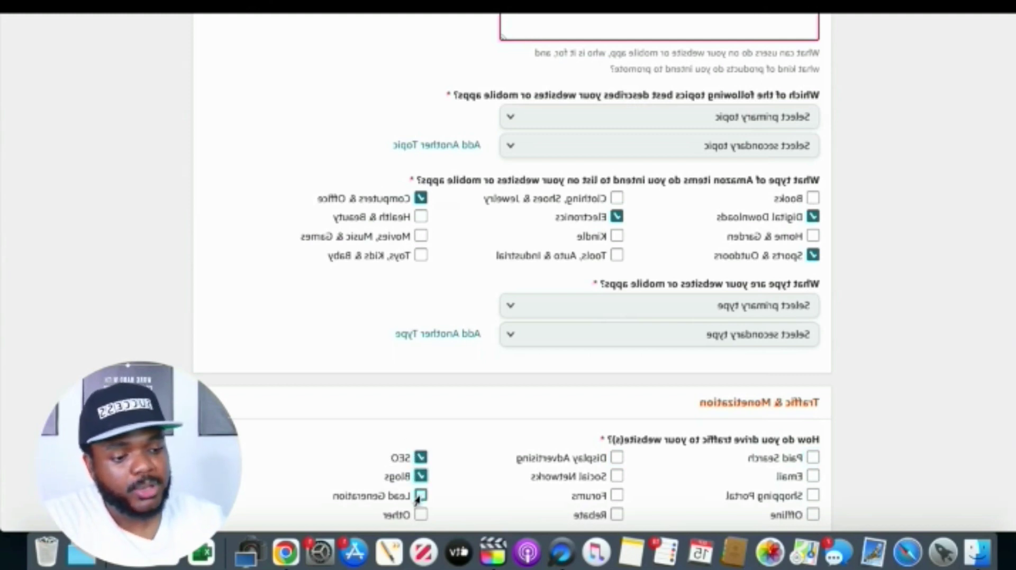
left_click(420, 496)
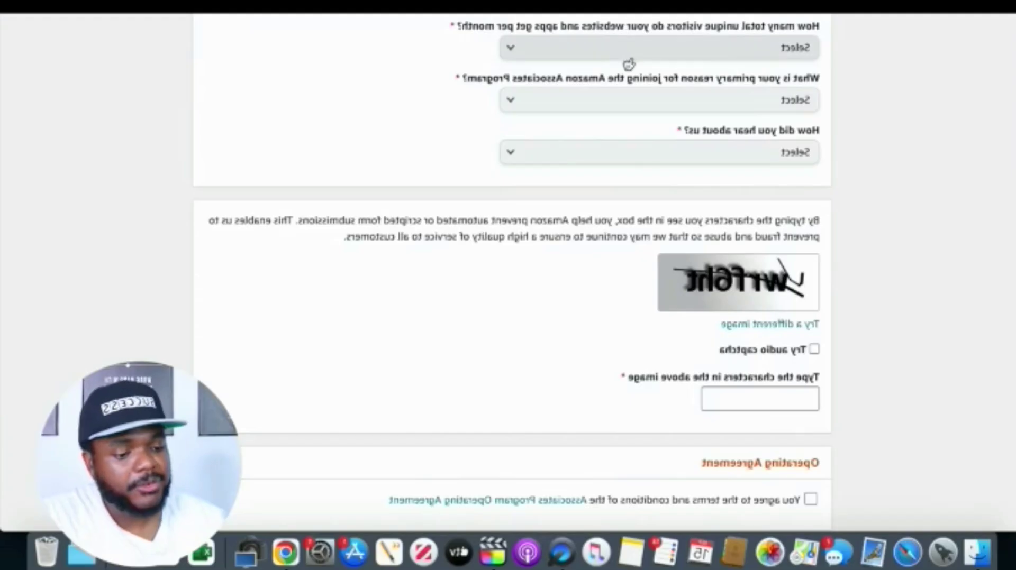
left_click(613, 55)
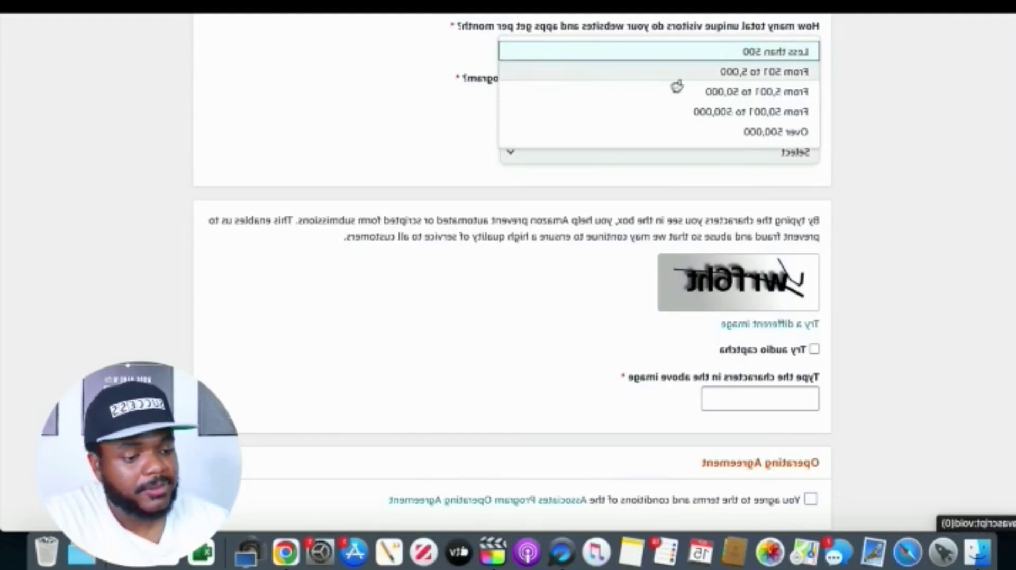
left_click(712, 93)
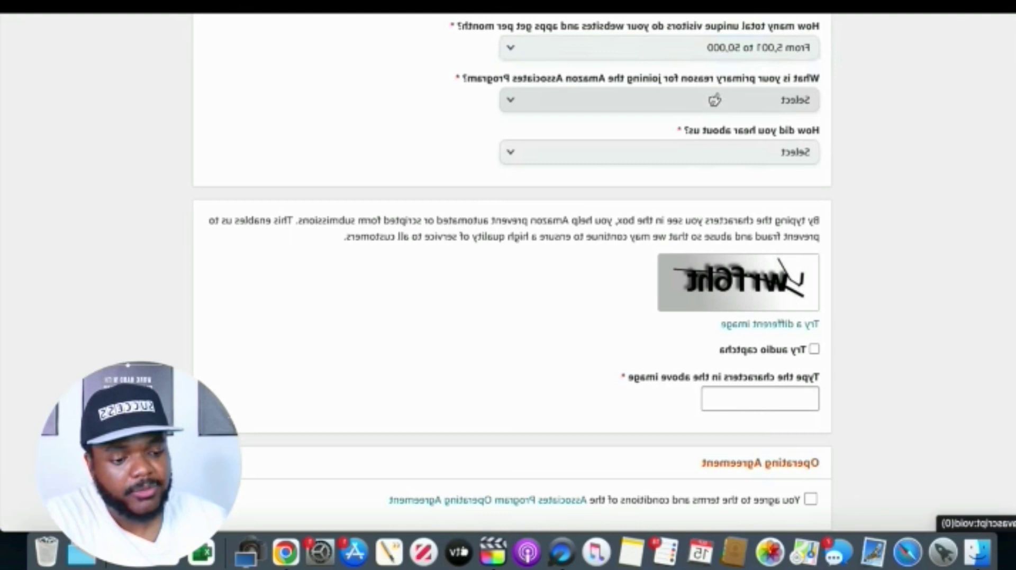
- Choose 'To monetize my site' as the primary reason for joining
left_click(761, 101)
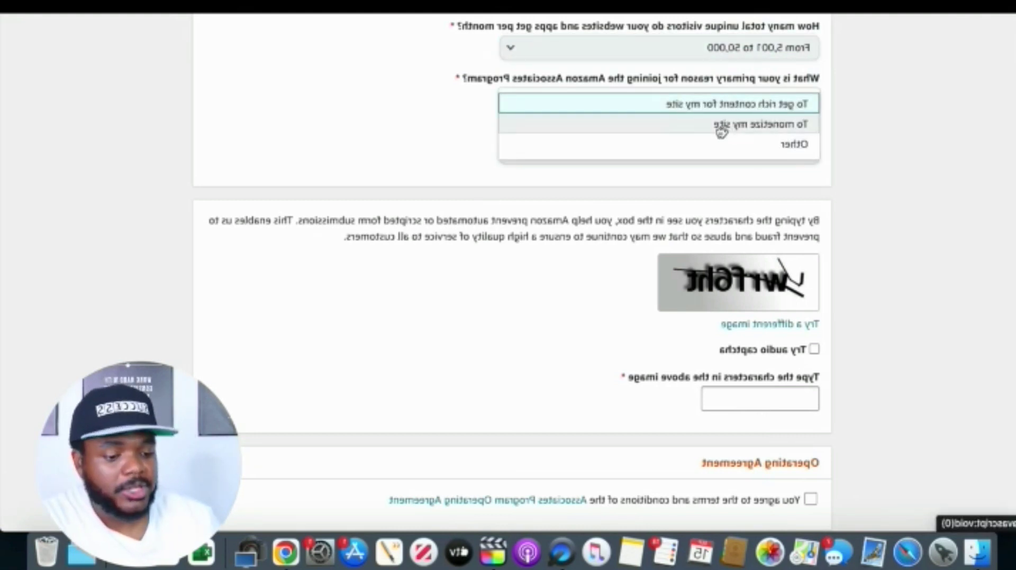
left_click(720, 127)
scroll(779, 385, "down", 1)
scroll(779, 384, "down", 5)
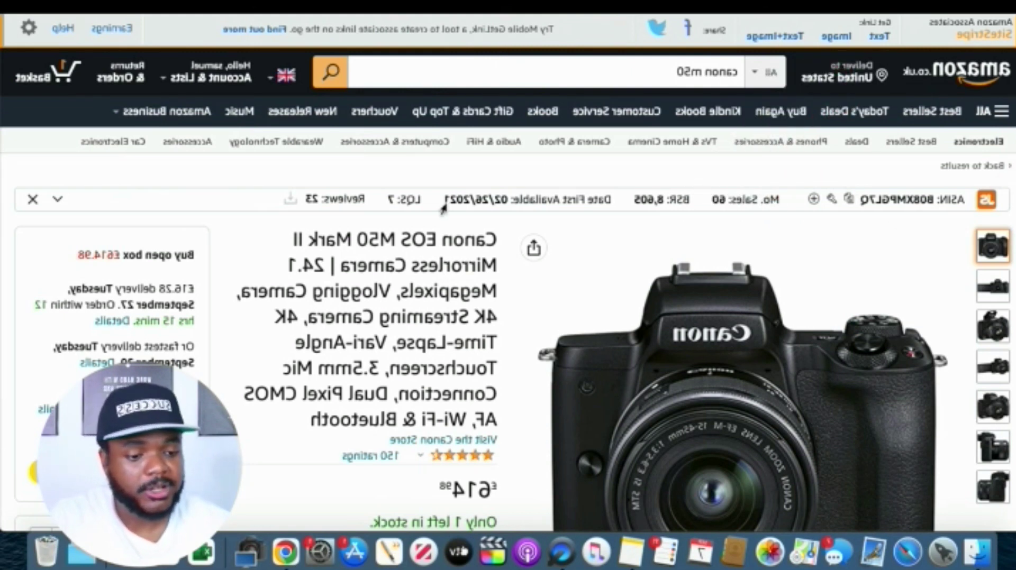
- Generate a SiteStripe text short link for the Canon EOS M50 Mark II
left_click(879, 37)
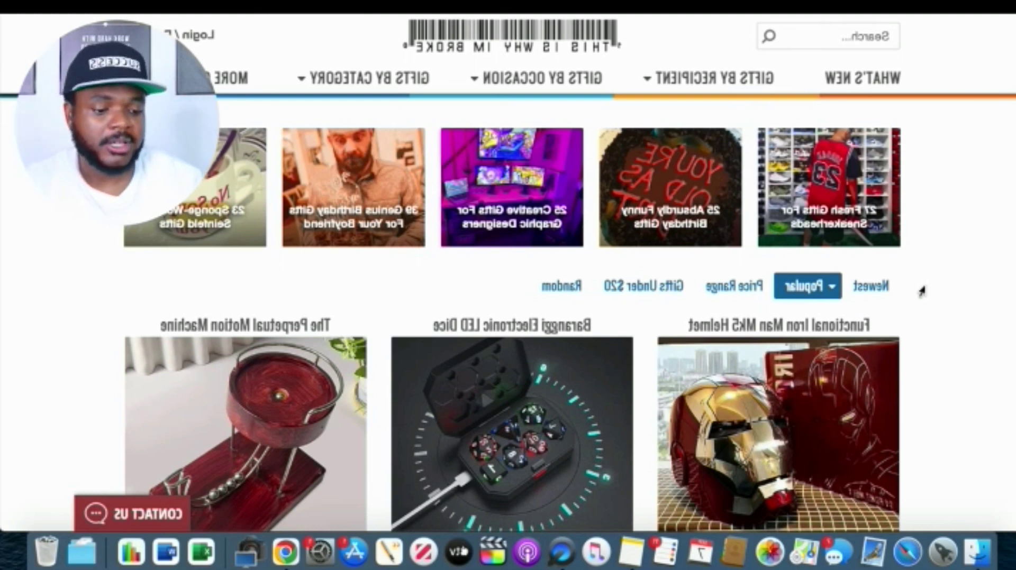
- Browse the product grid and open the Barangi Electronic LED Dice product link
scroll(934, 234, "up", 1)
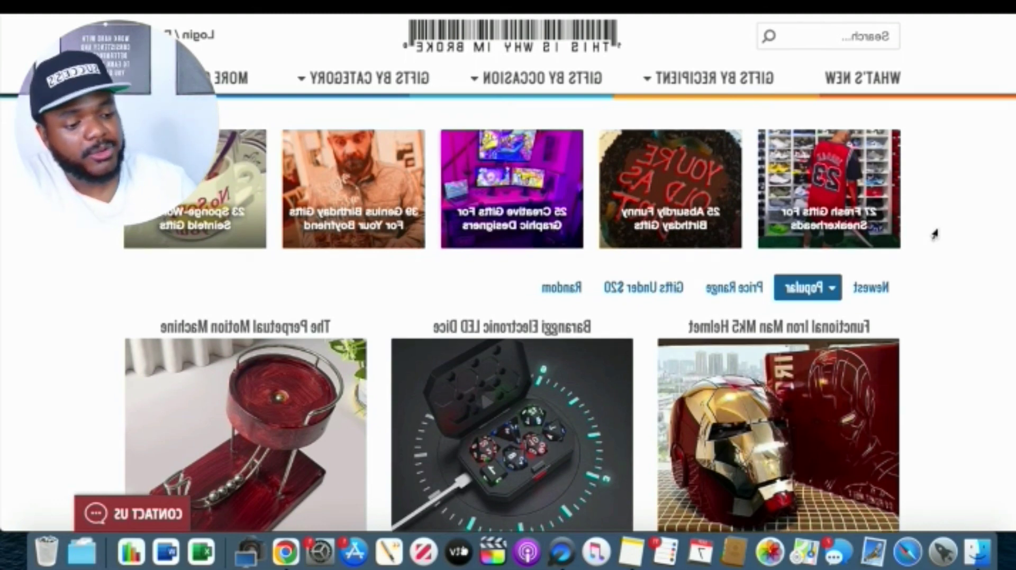
scroll(935, 234, "down", 4)
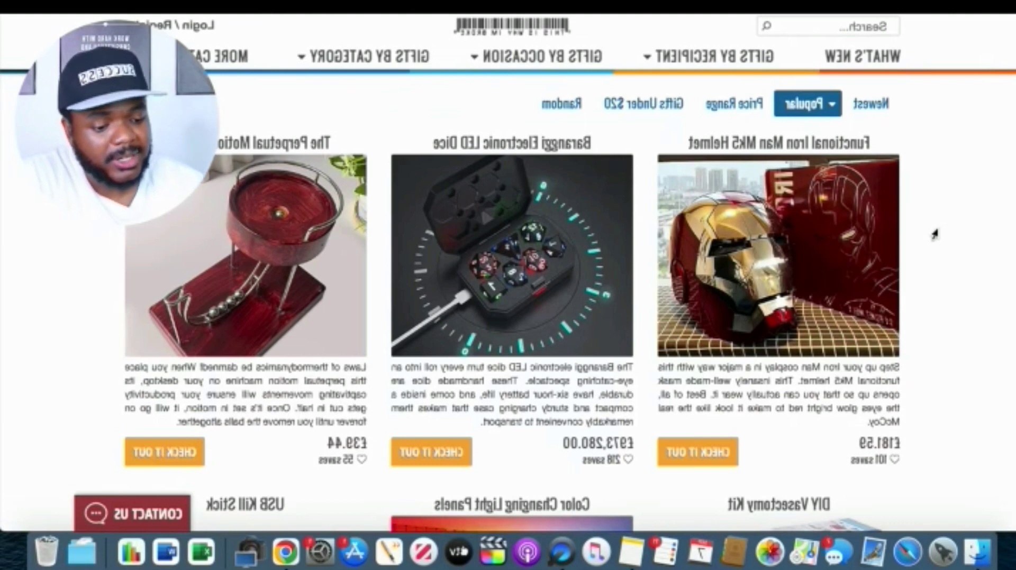
scroll(934, 234, "down", 1)
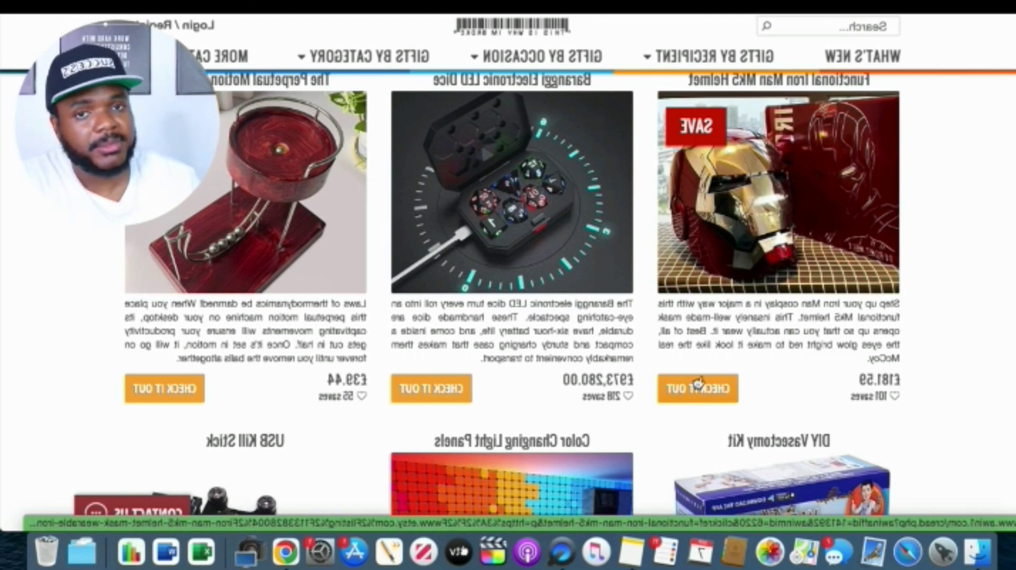
left_click(426, 392)
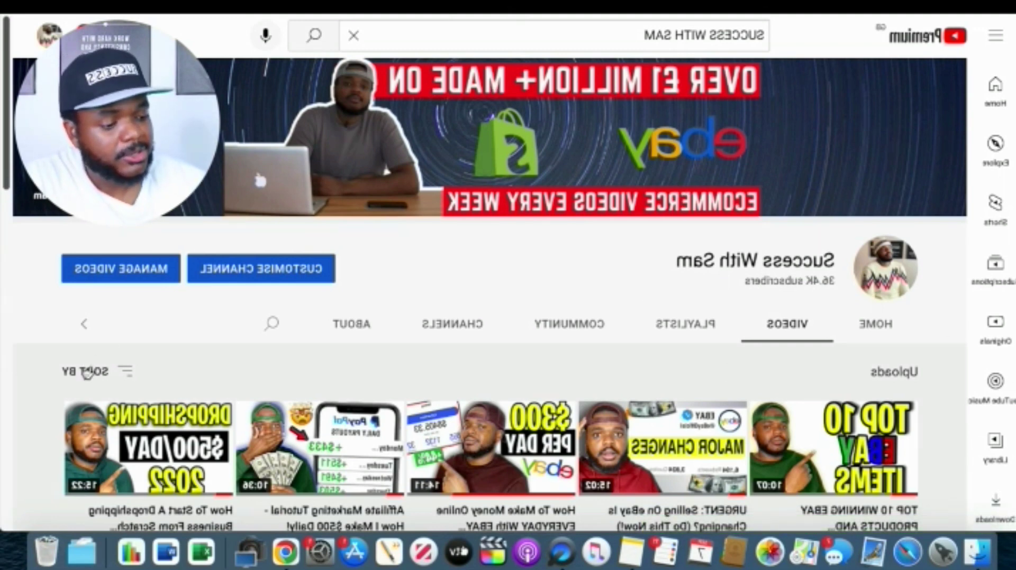
- Open the thermal label printers video and follow its Dymo 450 affiliate link
left_click(87, 372)
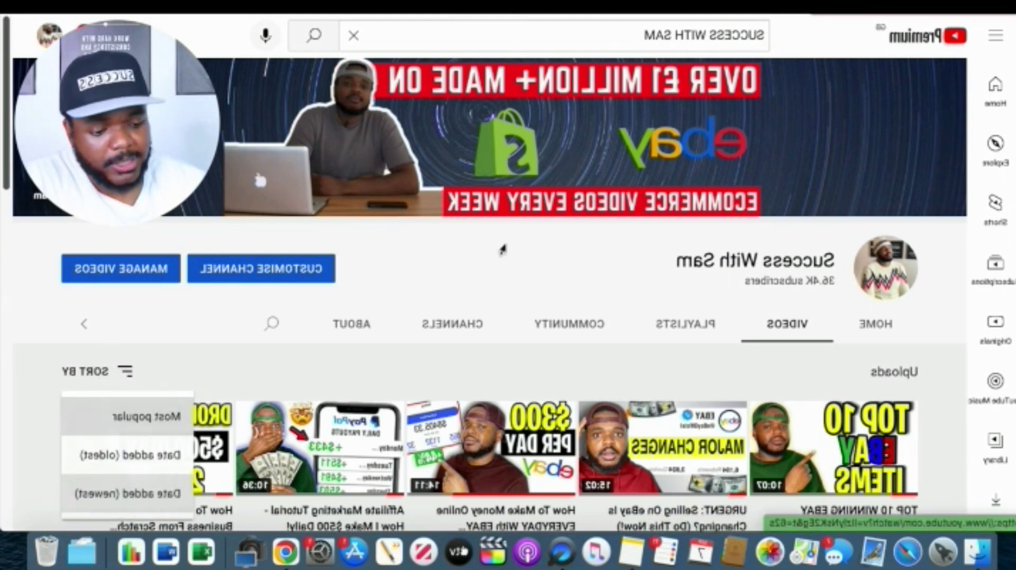
scroll(503, 249, "down", 8)
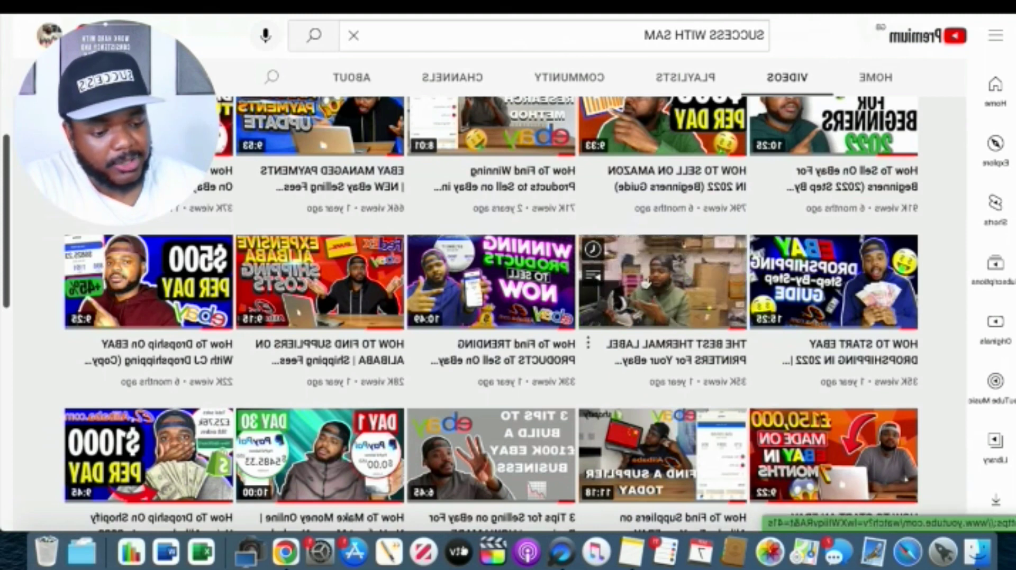
left_click(680, 387)
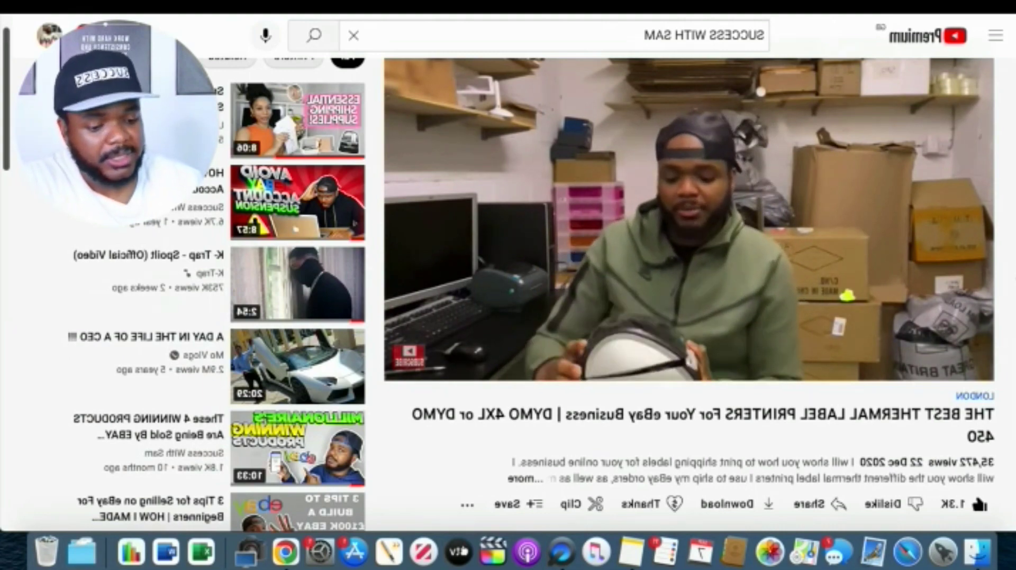
scroll(680, 471, "down", 3)
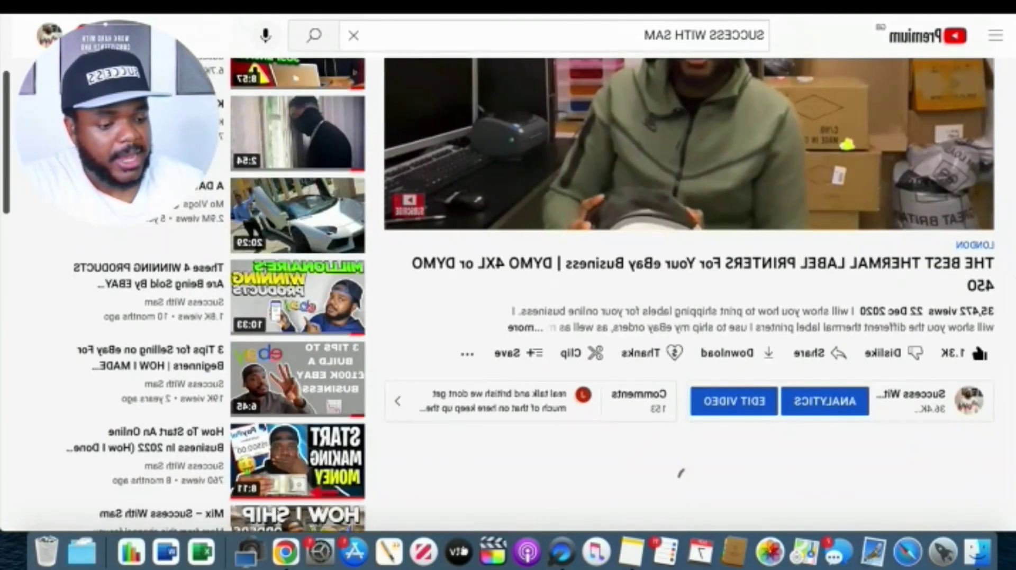
left_click(509, 328)
scroll(665, 336, "down", 10)
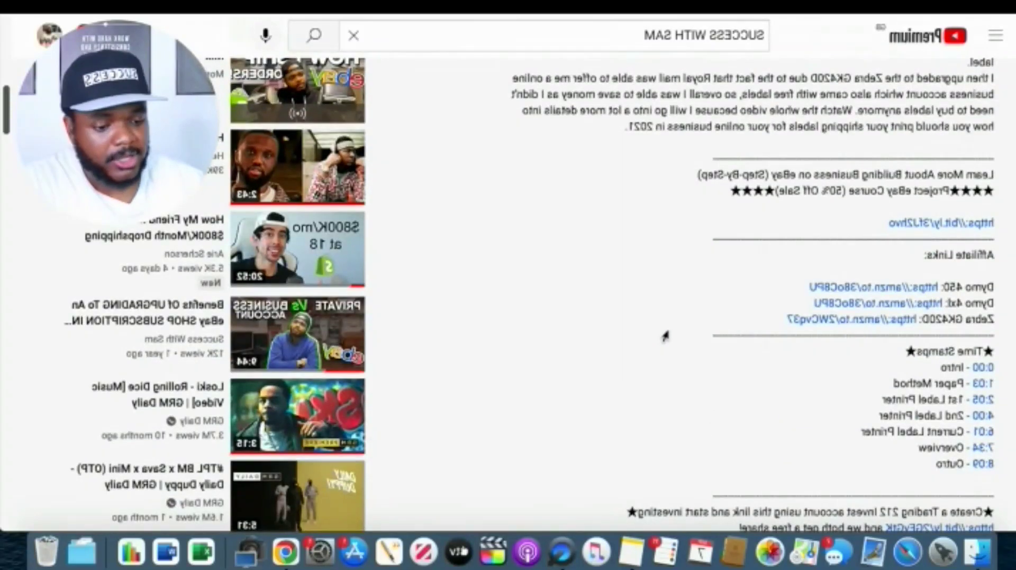
left_click(857, 289)
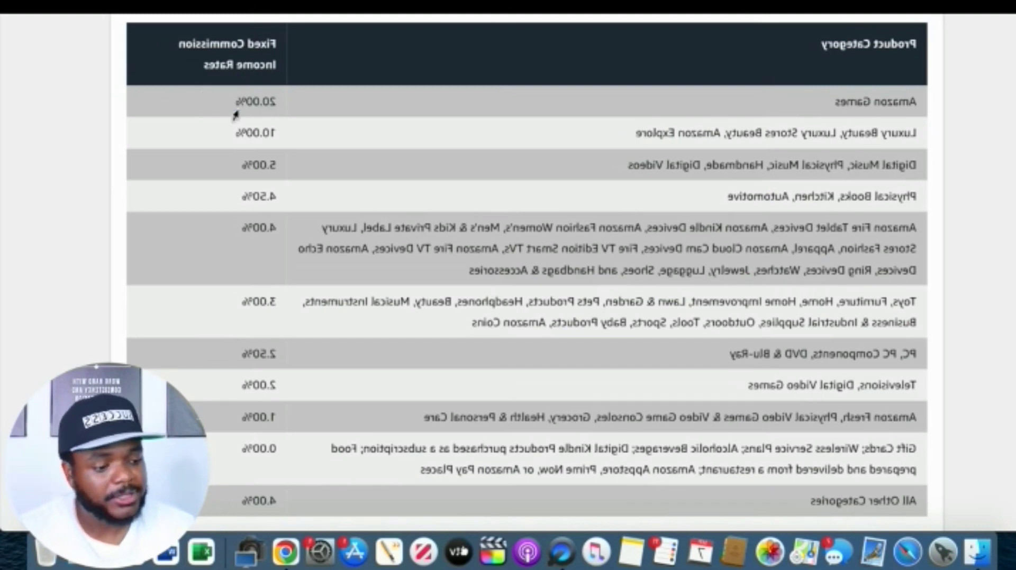
- Scroll to the Fixed Commission Income Rates table, from 20.00% Amazon Games to 0.00% gift cards
scroll(228, 122, "down", 2)
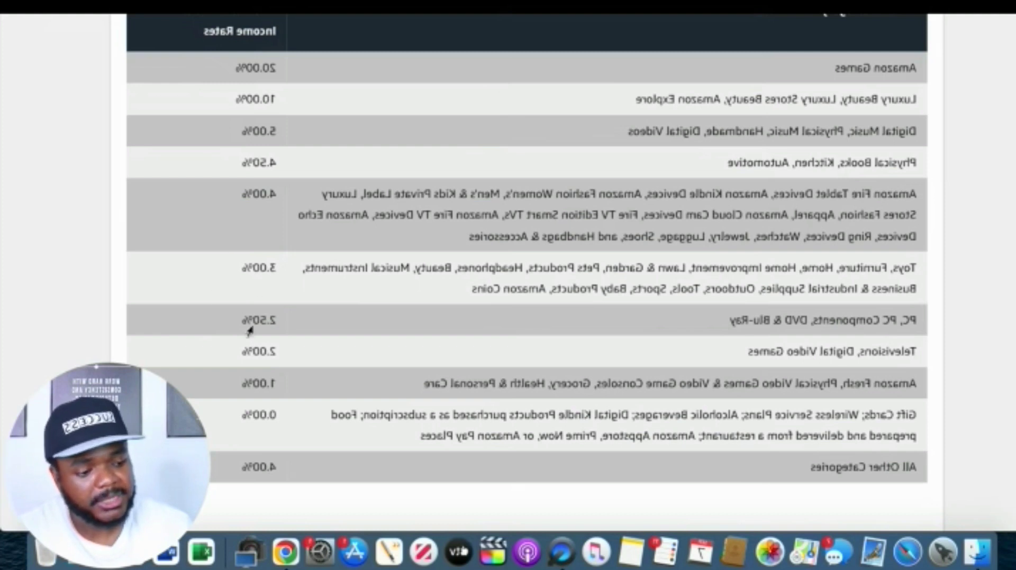
scroll(248, 185, "up", 2)
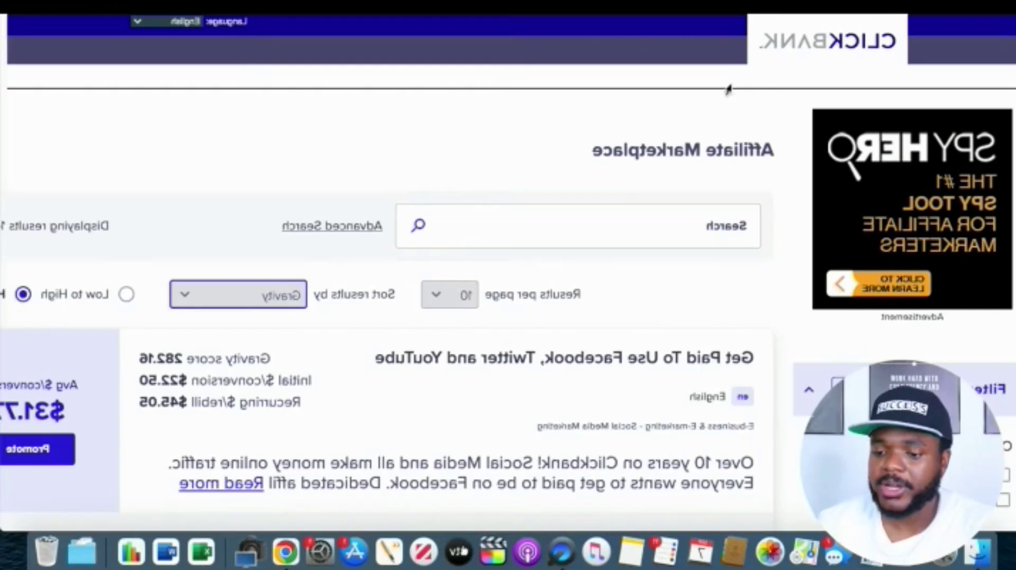
- Scroll through the ClickBank Affiliate Marketplace listings
scroll(323, 264, "down", 5)
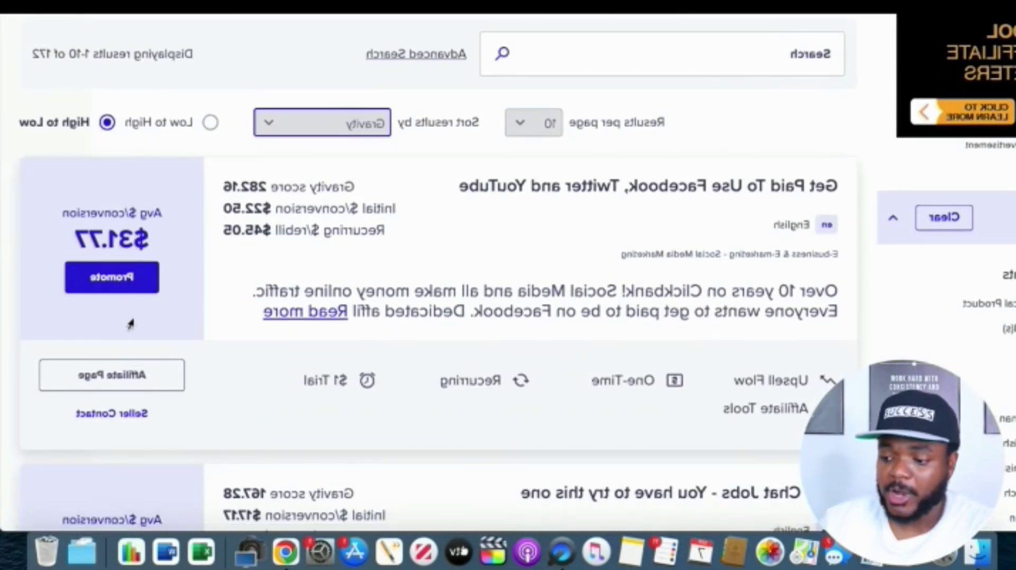
scroll(106, 349, "down", 5)
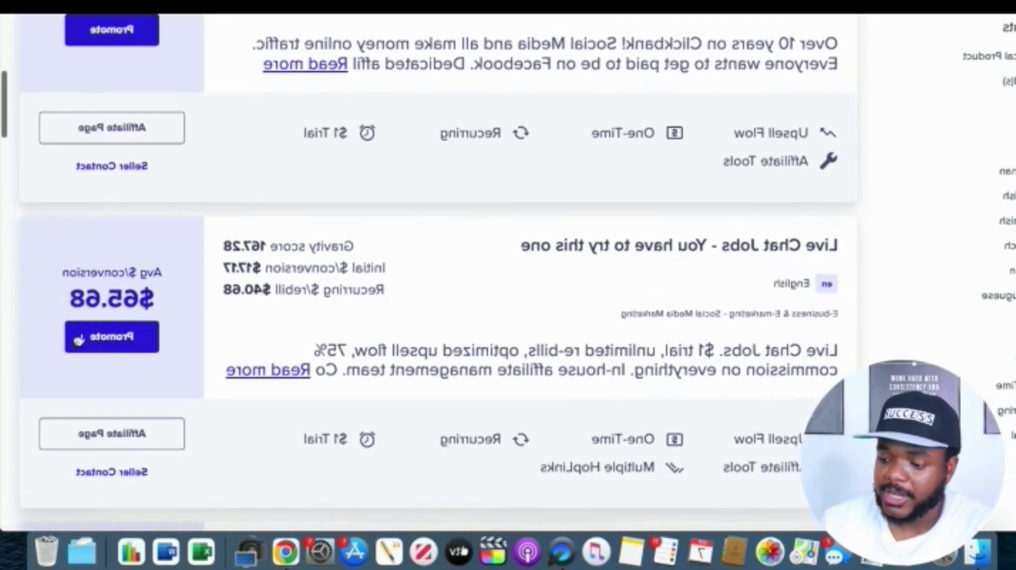